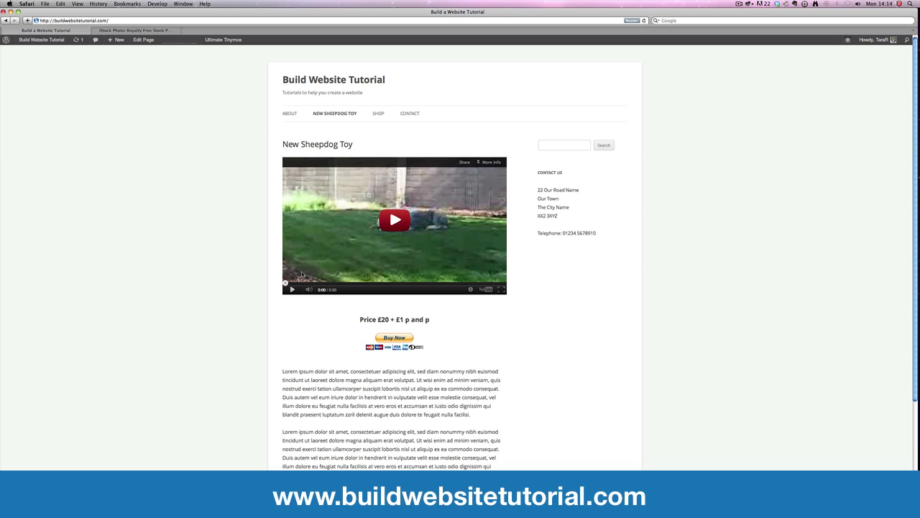
- Open the New Sheepdog Toy page for editing, choose the Default Template in its page attributes and update the page
click(144, 40)
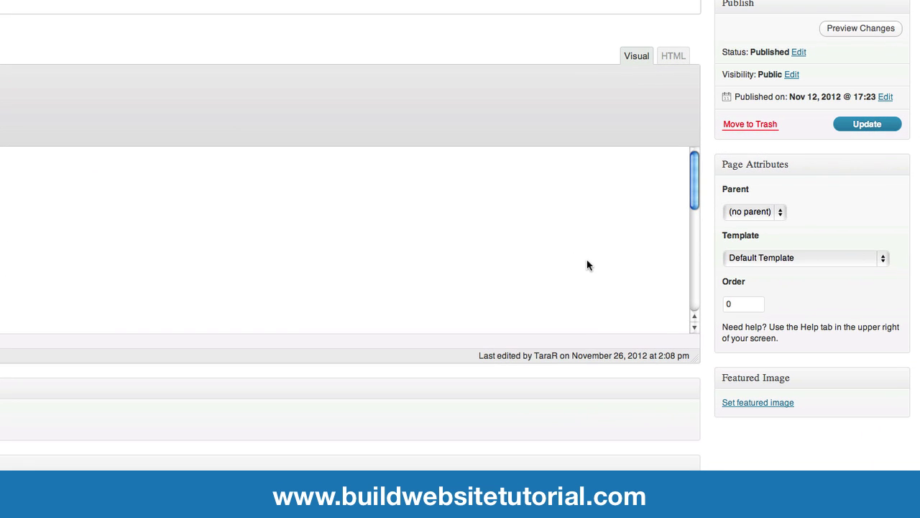
click(804, 258)
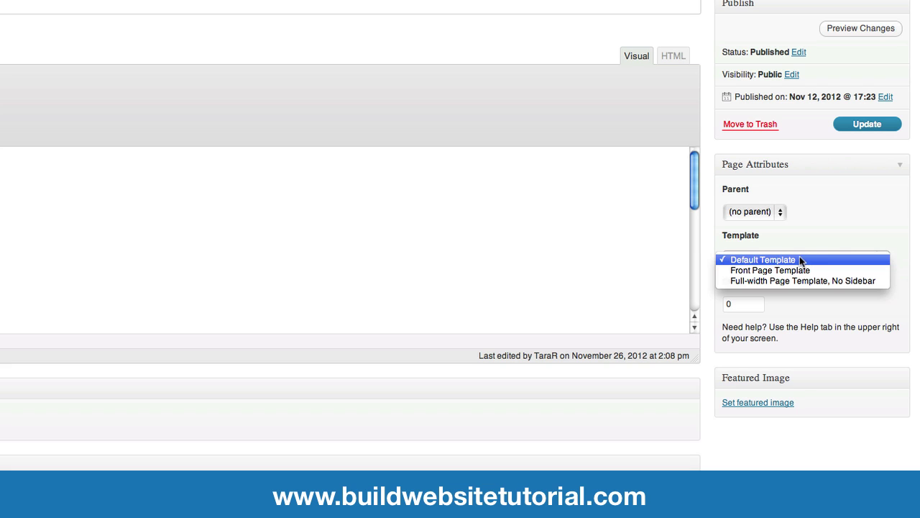
click(777, 262)
click(863, 124)
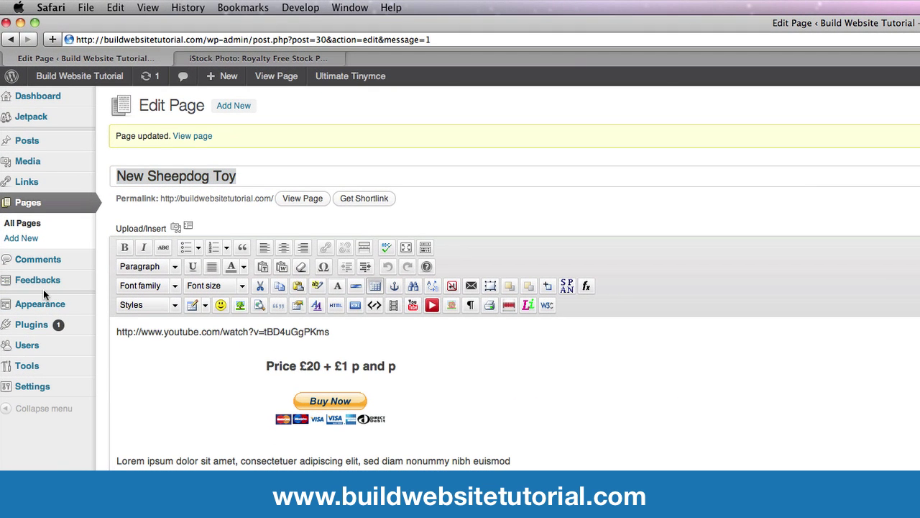
- Open the theme's Custom Header settings and examine the suggested width and height for a header image
click(52, 307)
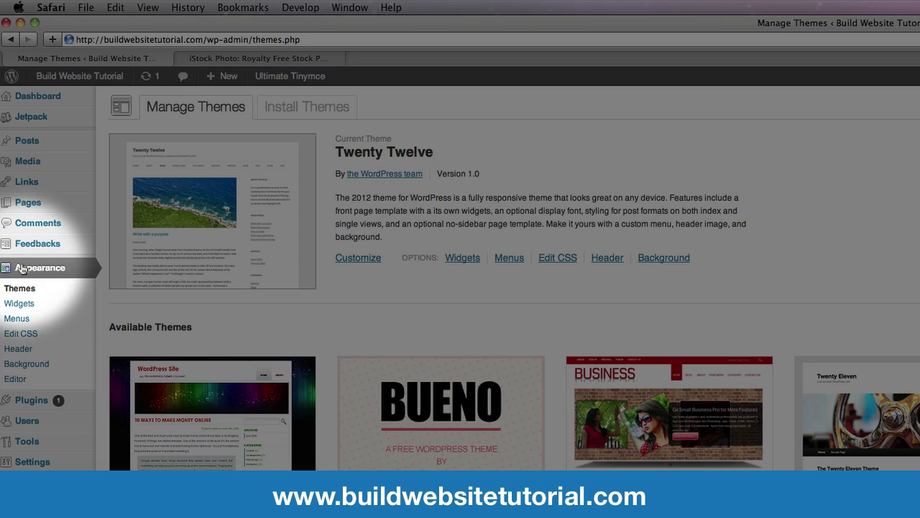
click(16, 351)
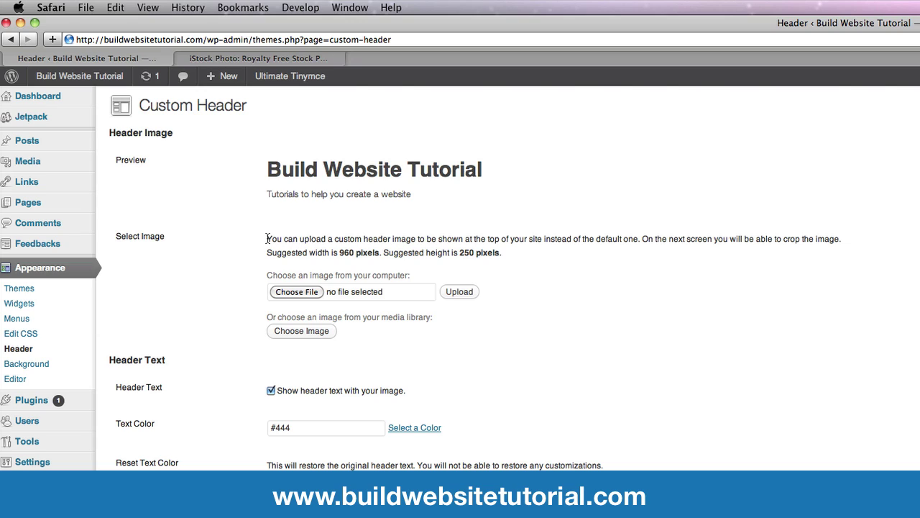
drag(266, 239, 416, 239)
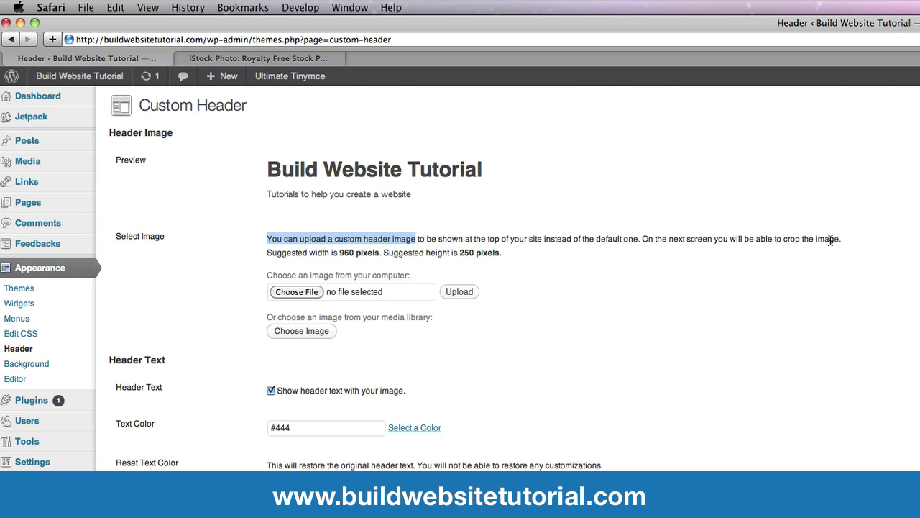
click(263, 255)
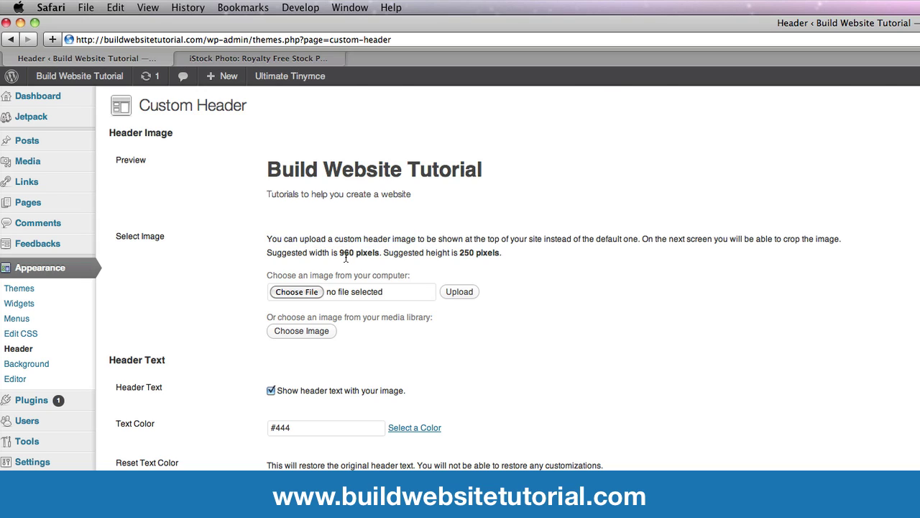
drag(339, 256, 380, 253)
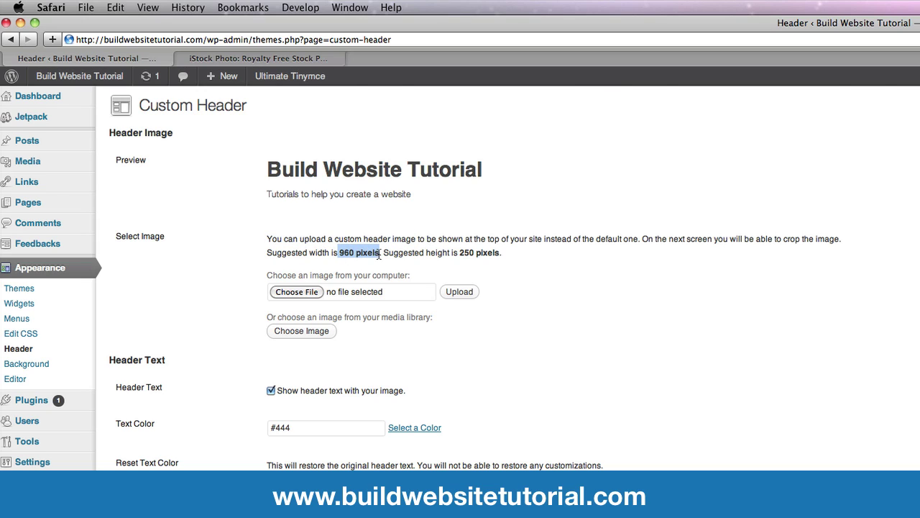
drag(459, 253, 502, 253)
click(547, 248)
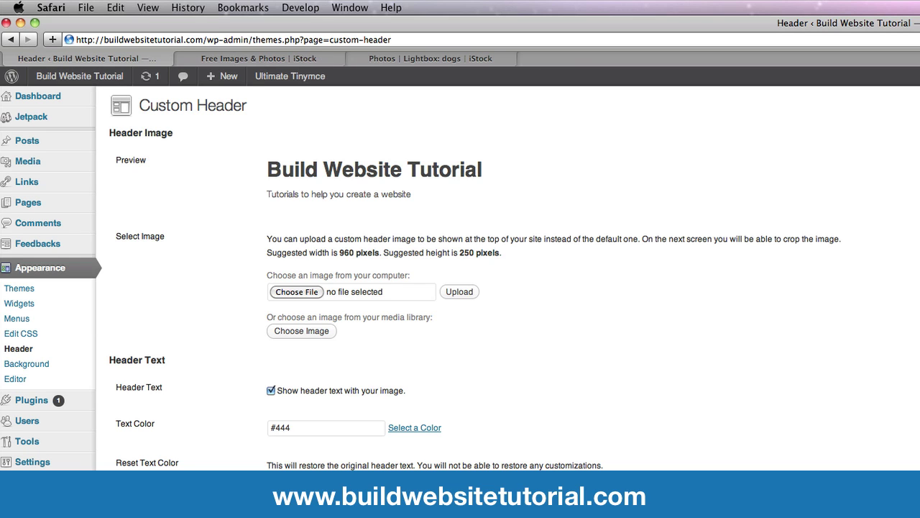
- Switch to the iStockphoto site and search all files for "dogs"
click(280, 59)
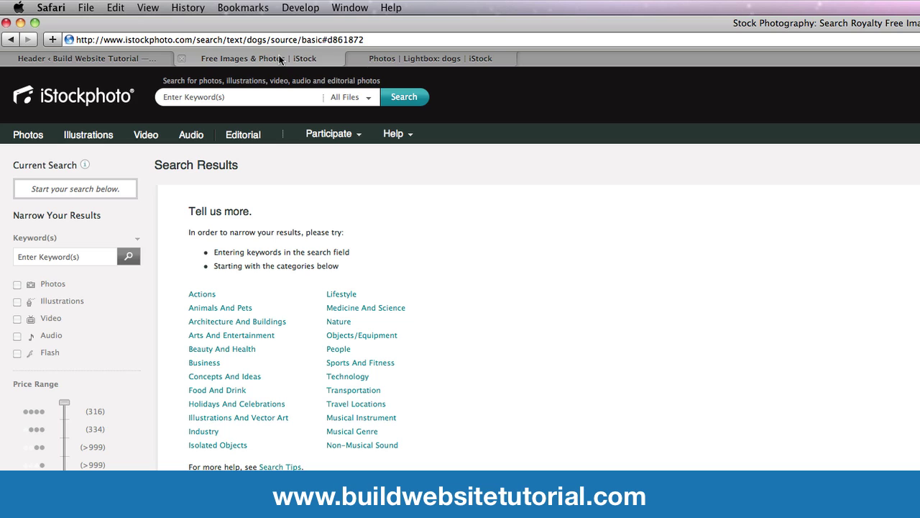
click(184, 97)
text(di)
text(g)
text(s)
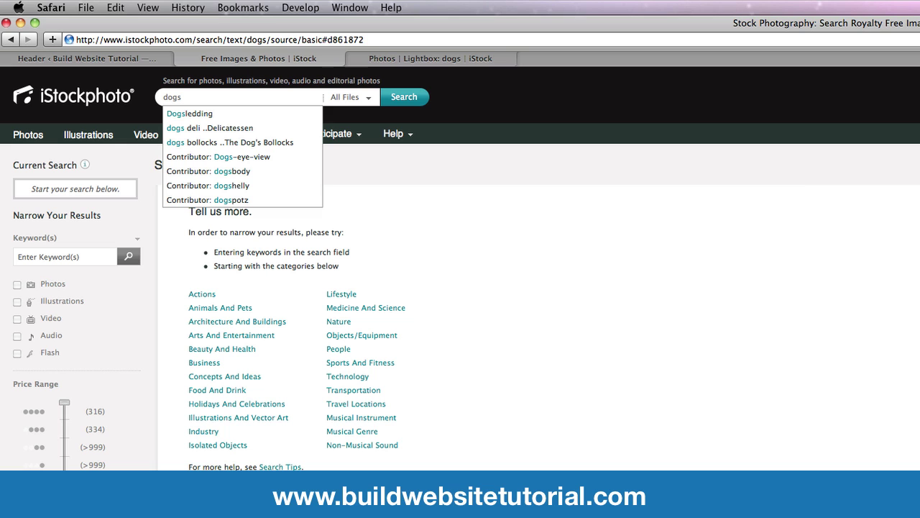
click(402, 98)
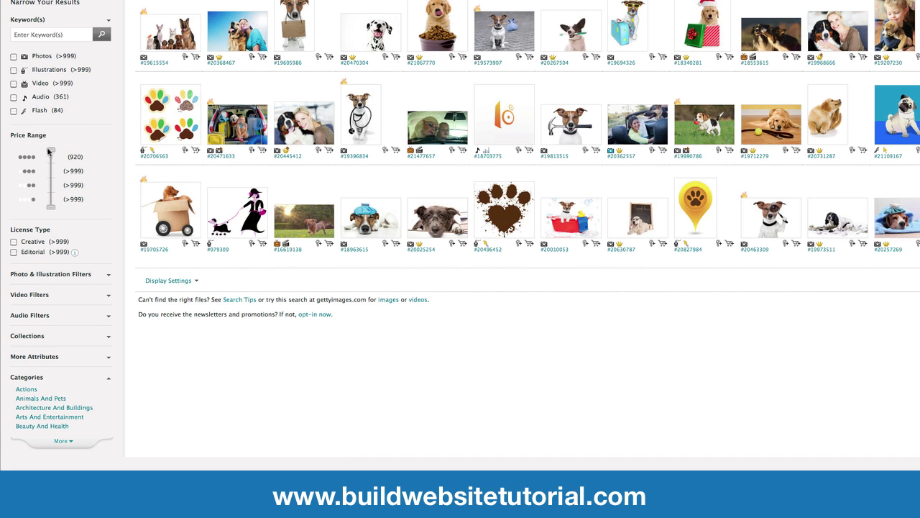
- Narrow the dog search results to the lowest price range, photos only and horizontal orientation
drag(49, 151, 57, 197)
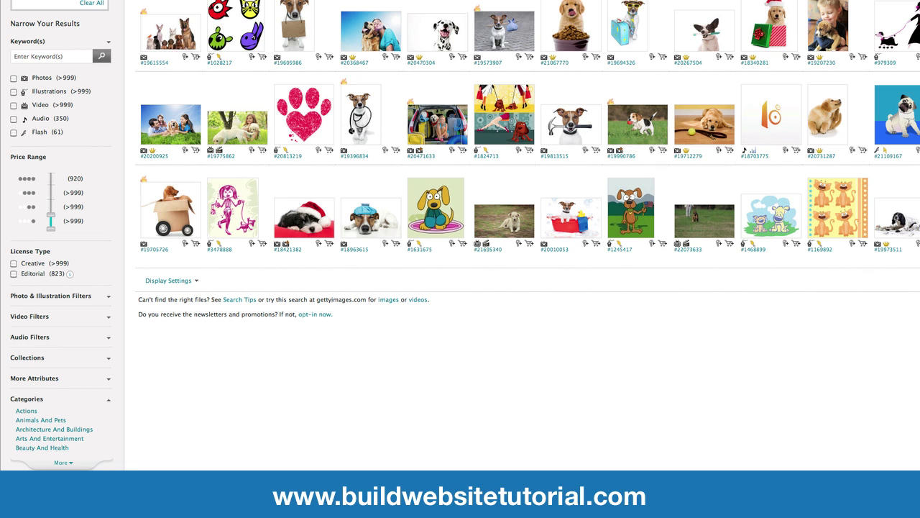
click(14, 77)
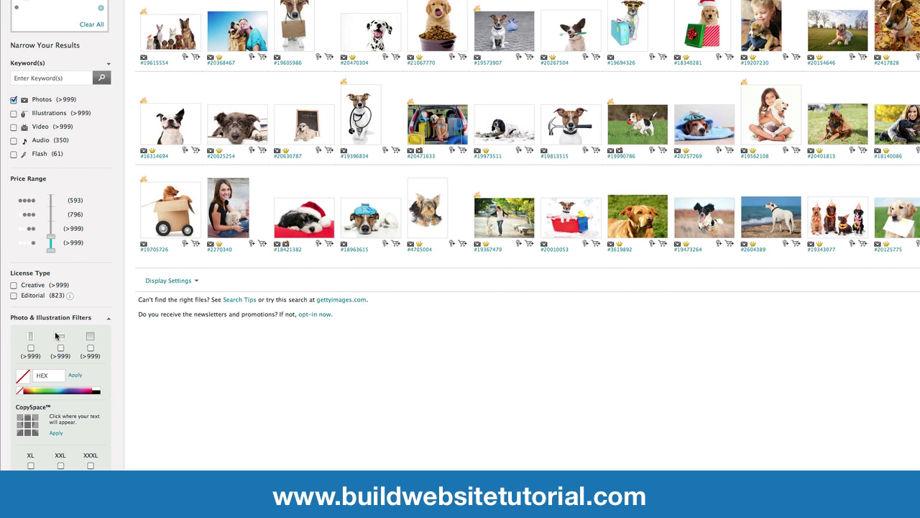
click(61, 349)
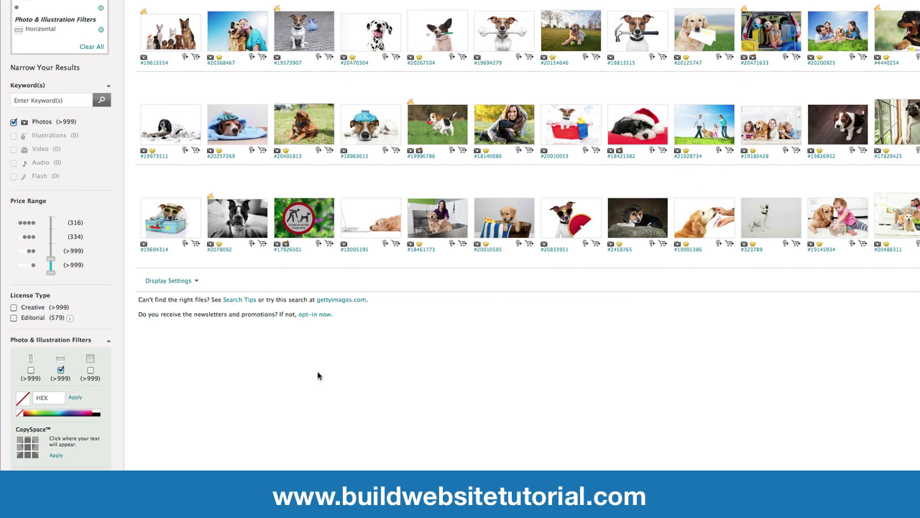
- Preview some of the search results, and open the golden retriever photo "Tongue out" from the dogs lightbox
mouse_move(245, 44)
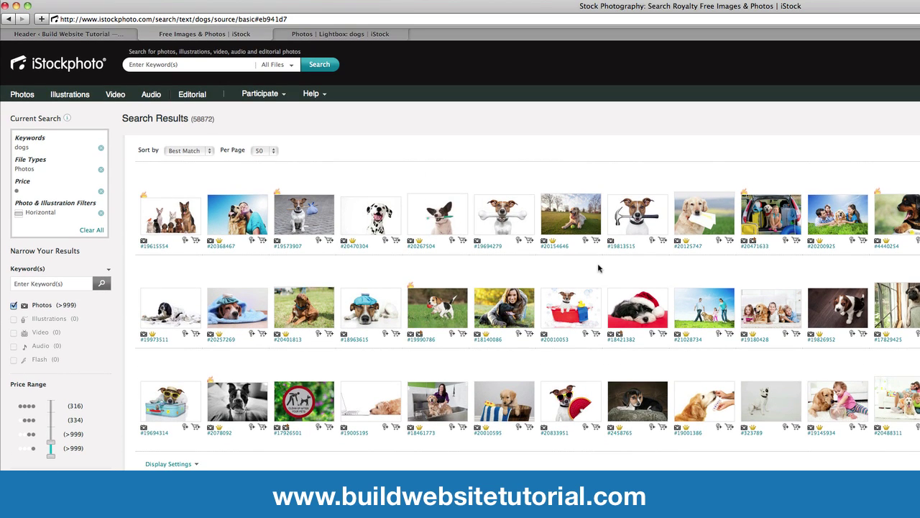
mouse_move(381, 222)
mouse_move(556, 218)
click(332, 36)
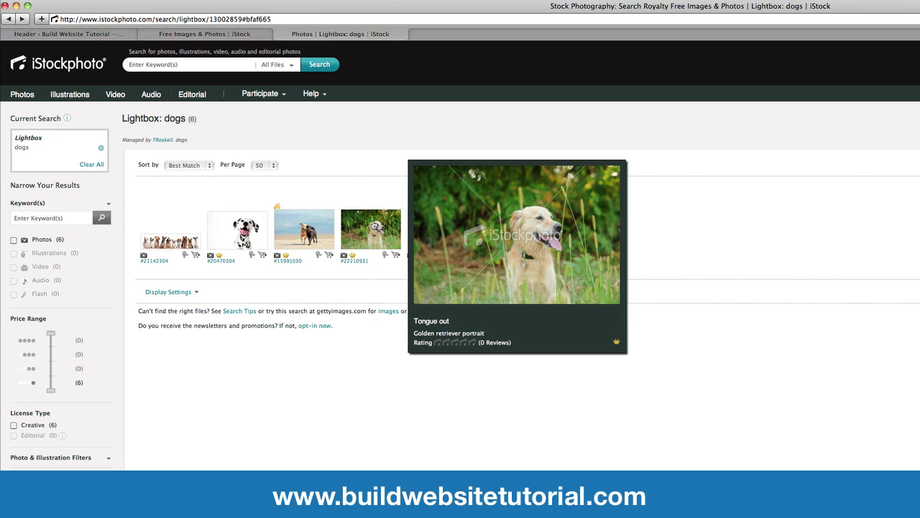
click(374, 224)
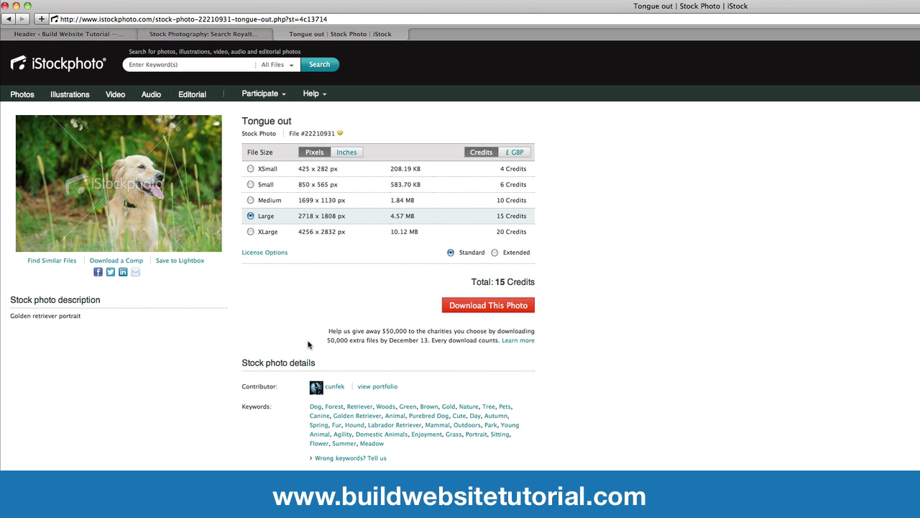
- Compare the photo's file sizes with the header's suggested width and download the Medium 1699 x 1130 px version
click(97, 33)
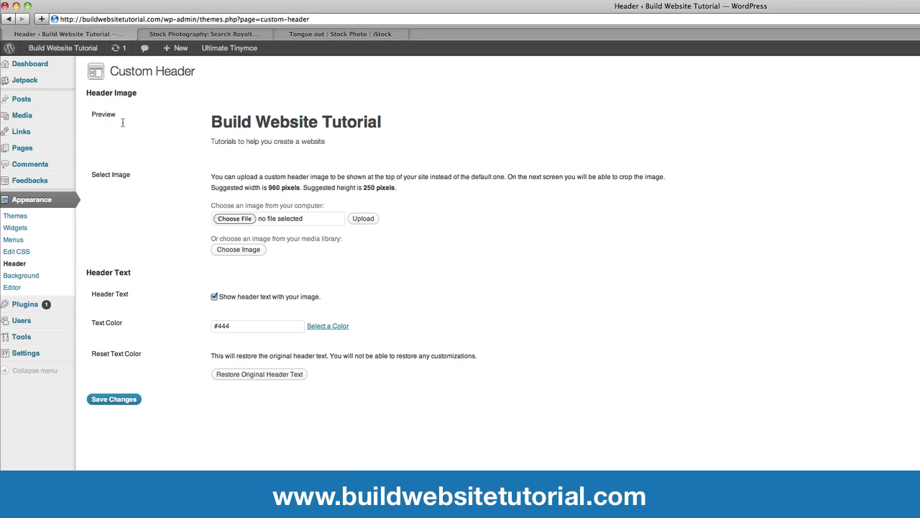
drag(267, 187, 301, 187)
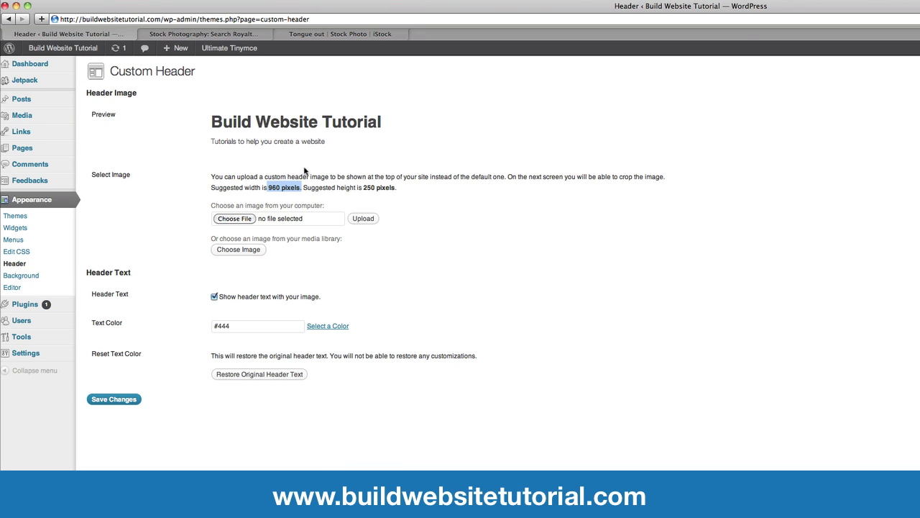
click(352, 33)
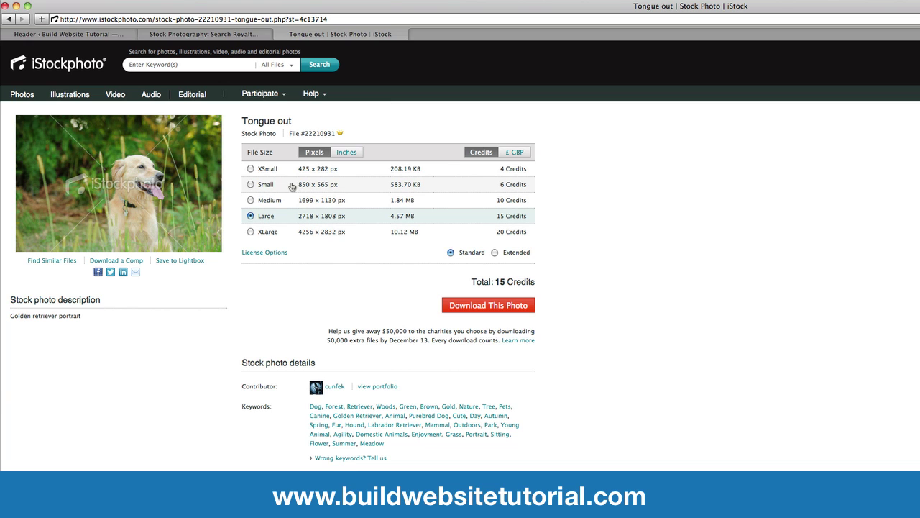
drag(257, 184, 312, 184)
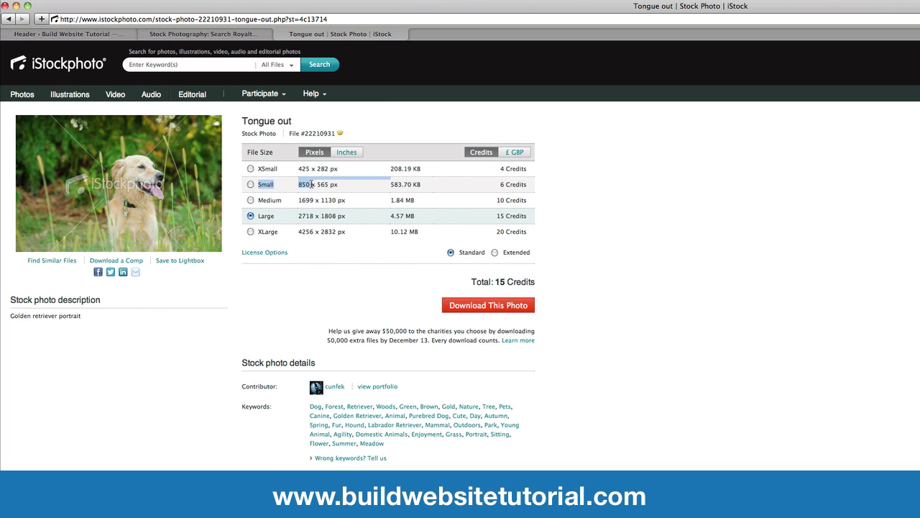
click(684, 185)
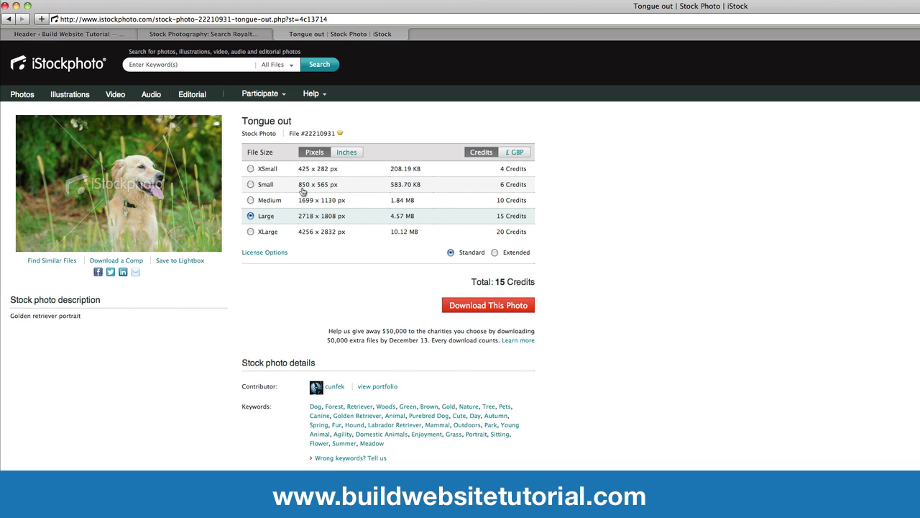
click(251, 200)
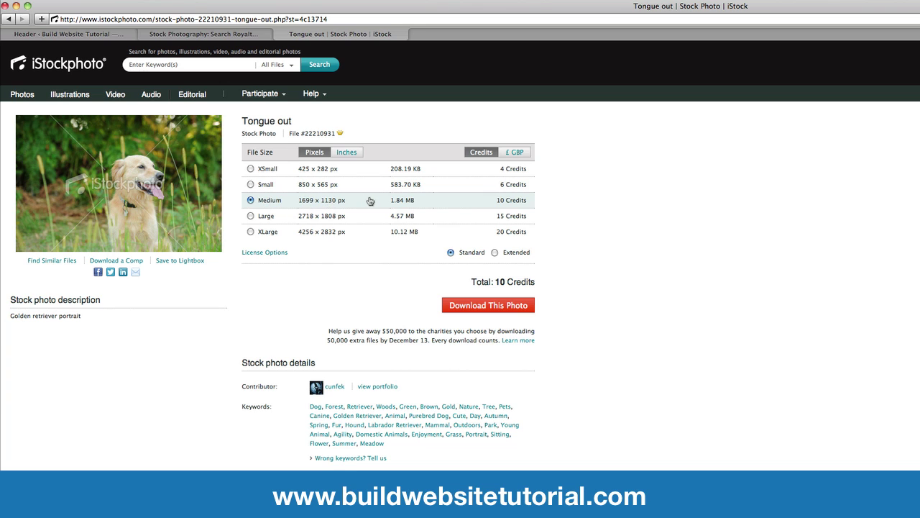
click(496, 308)
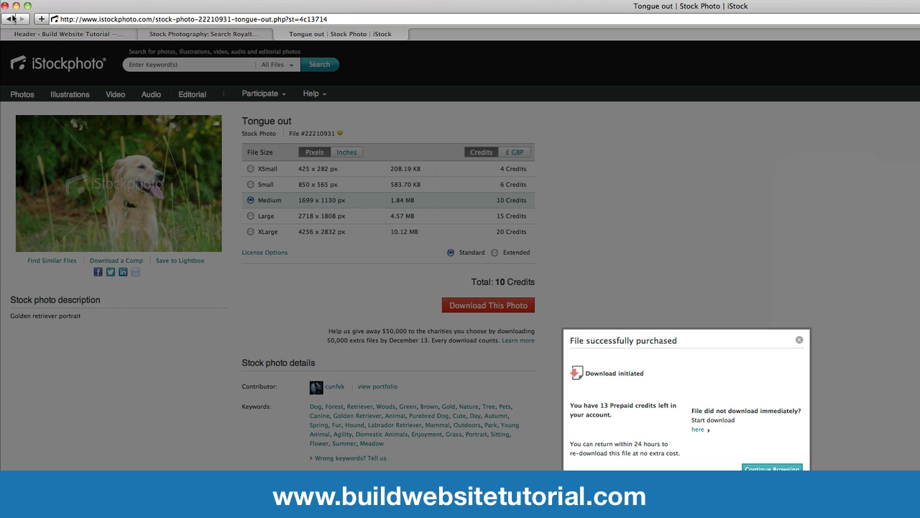
- Return to the dogs lightbox, open the "cute dalmatian" photo and download its Small 872 x 550 px version
click(10, 20)
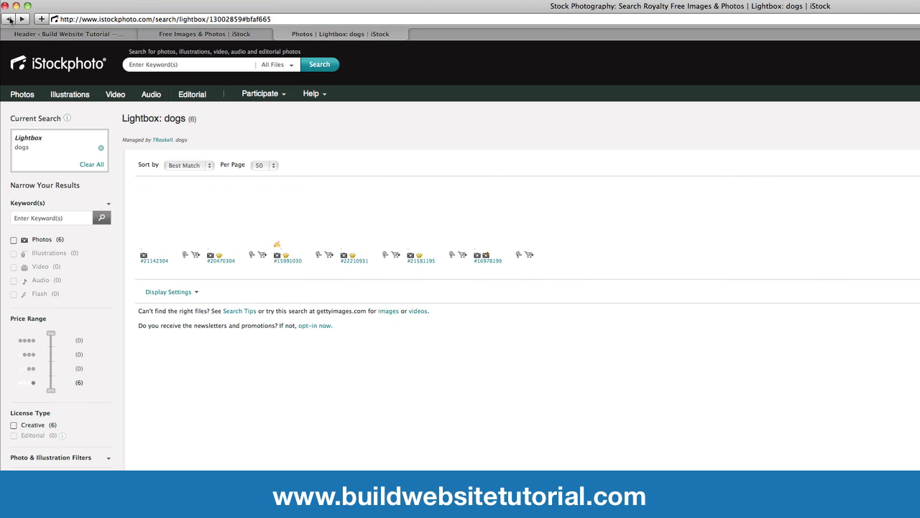
click(254, 246)
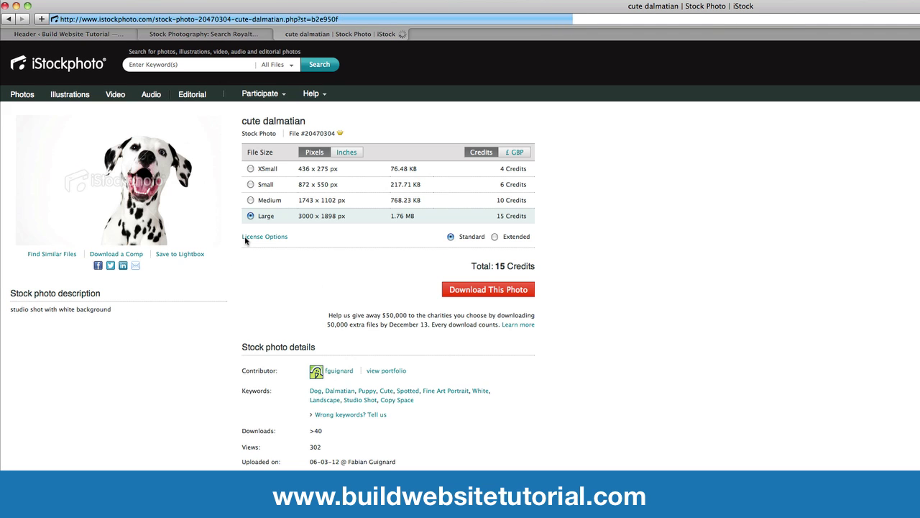
click(250, 185)
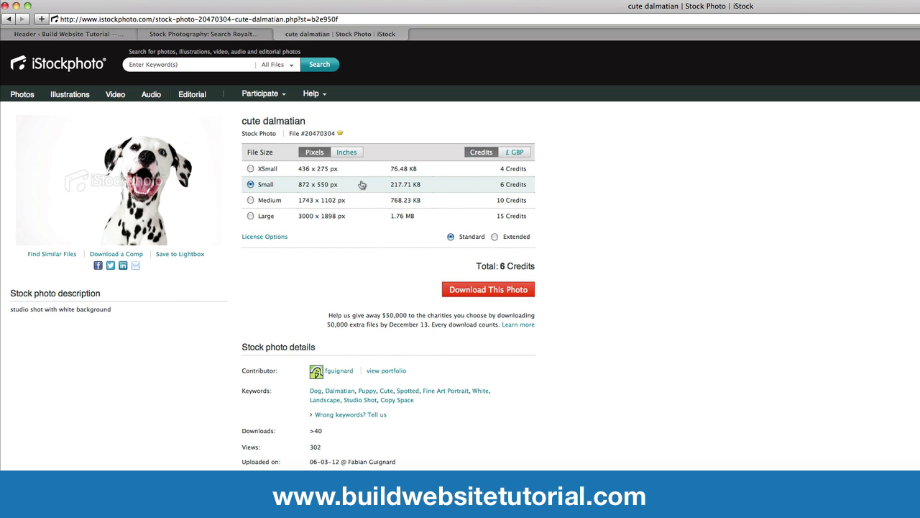
click(479, 289)
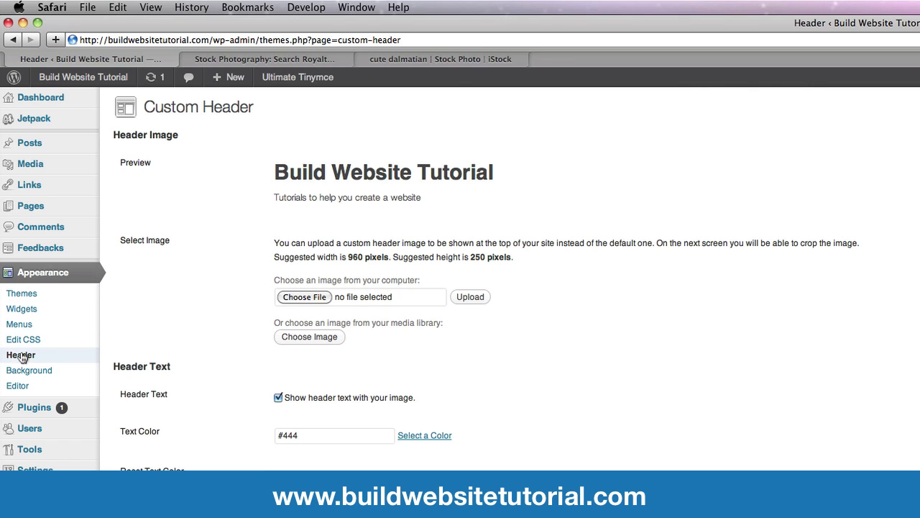
- On the site's Custom Header page, upload the Medium golden retriever image from the desktop's dog images folder as the header image
click(303, 297)
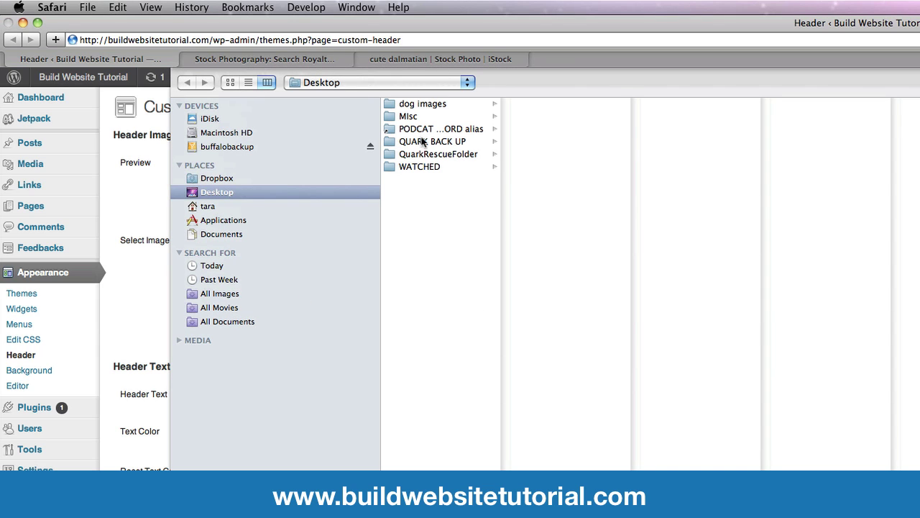
click(426, 108)
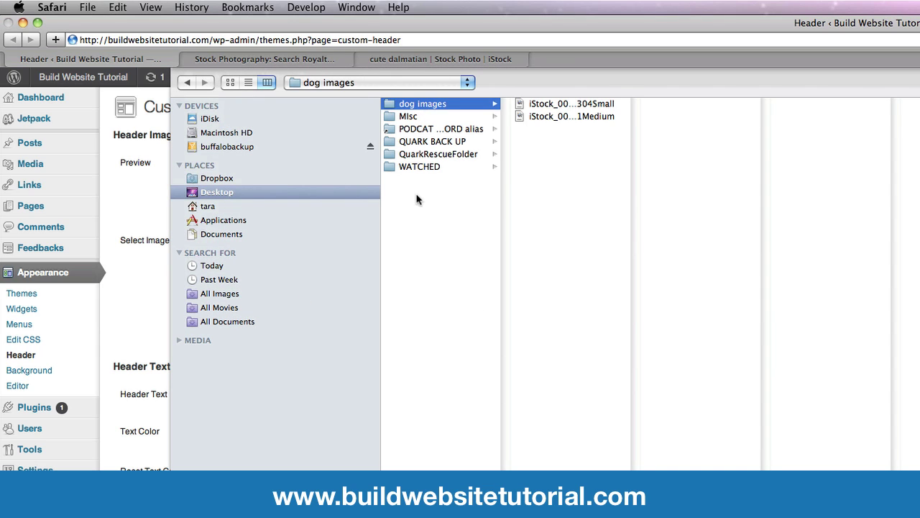
click(548, 105)
click(548, 117)
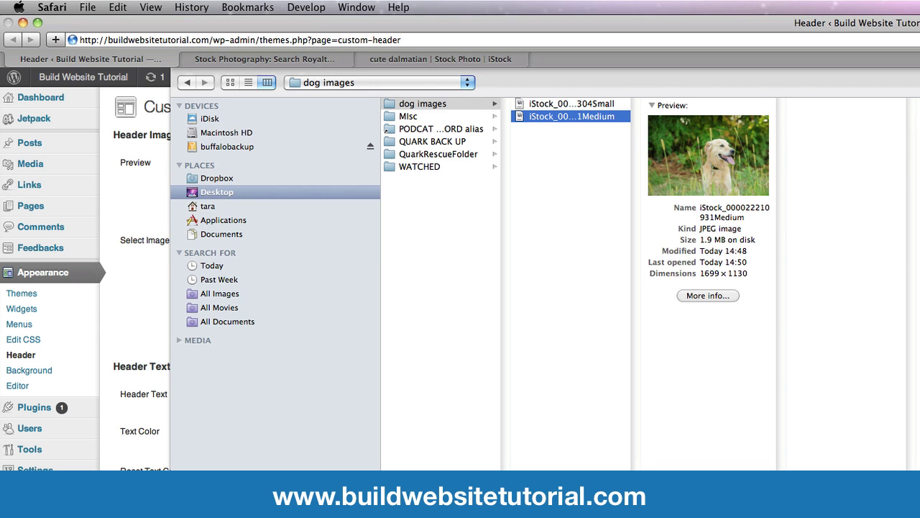
key(Return)
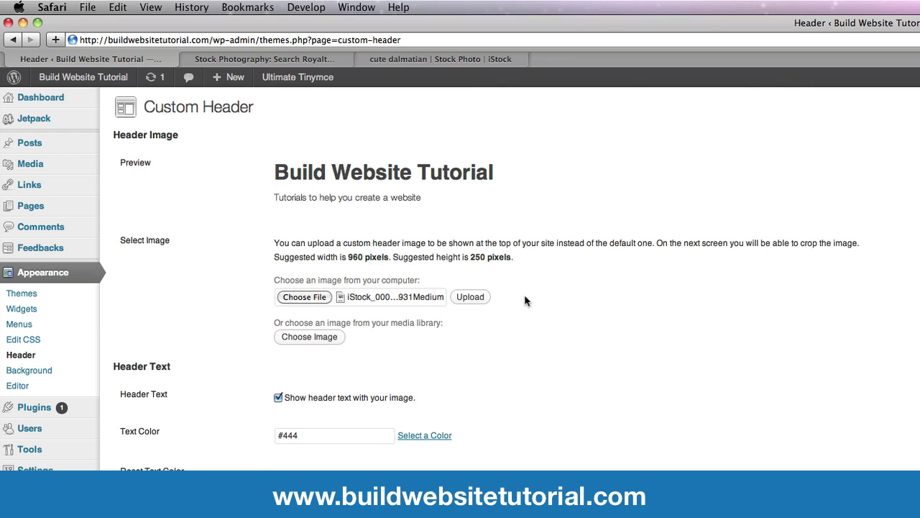
click(470, 297)
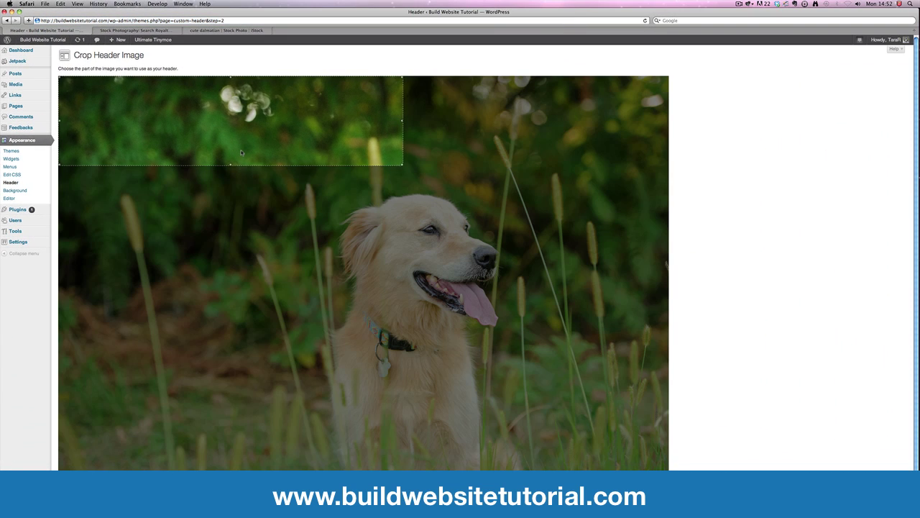
drag(261, 119, 379, 281)
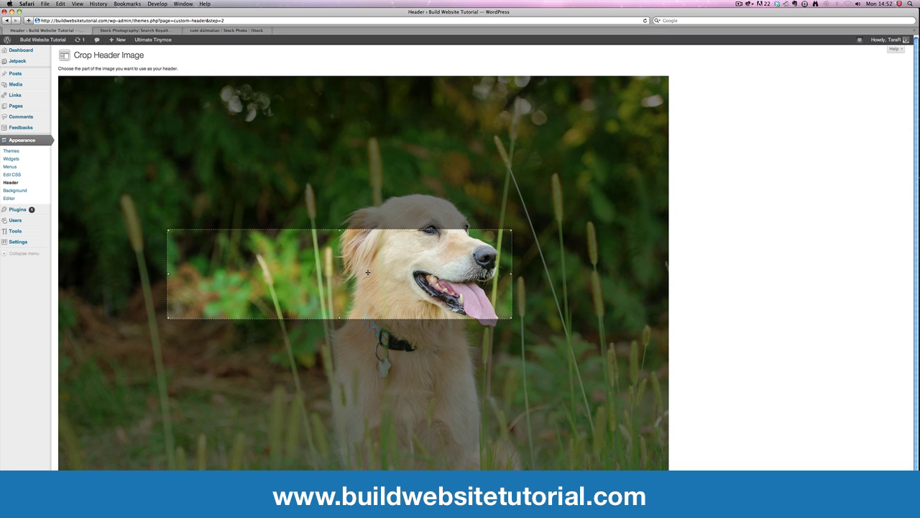
drag(512, 231, 535, 220)
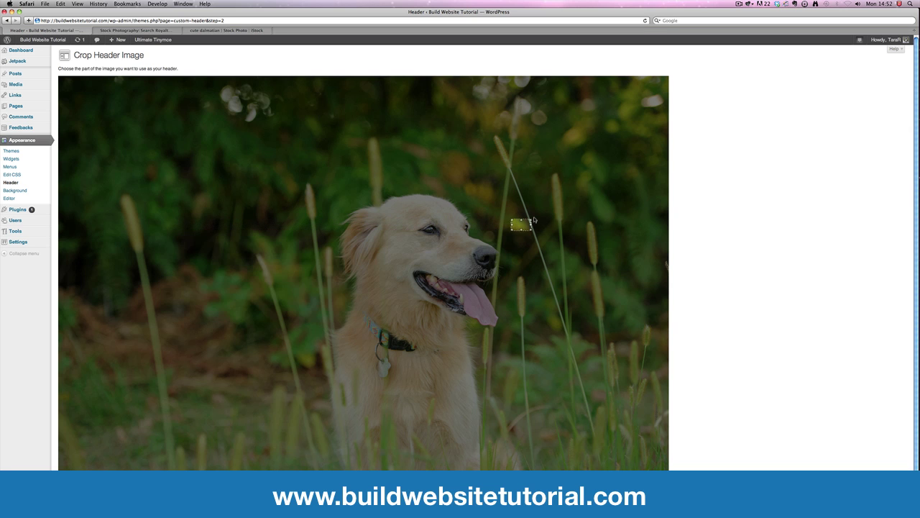
click(304, 224)
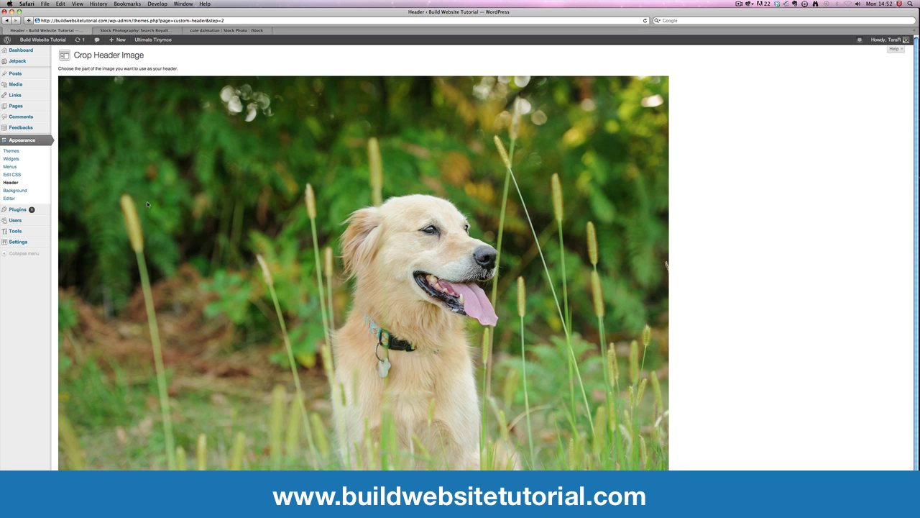
drag(117, 190, 668, 353)
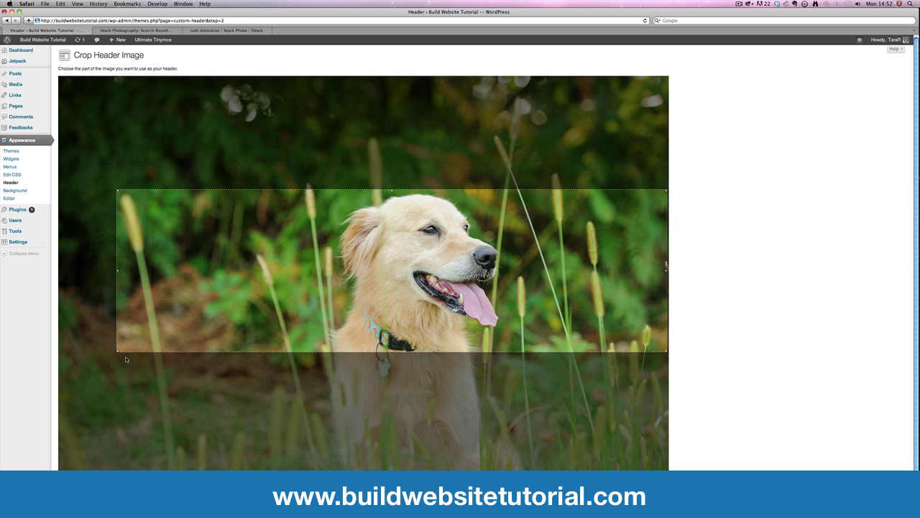
drag(116, 351, 70, 360)
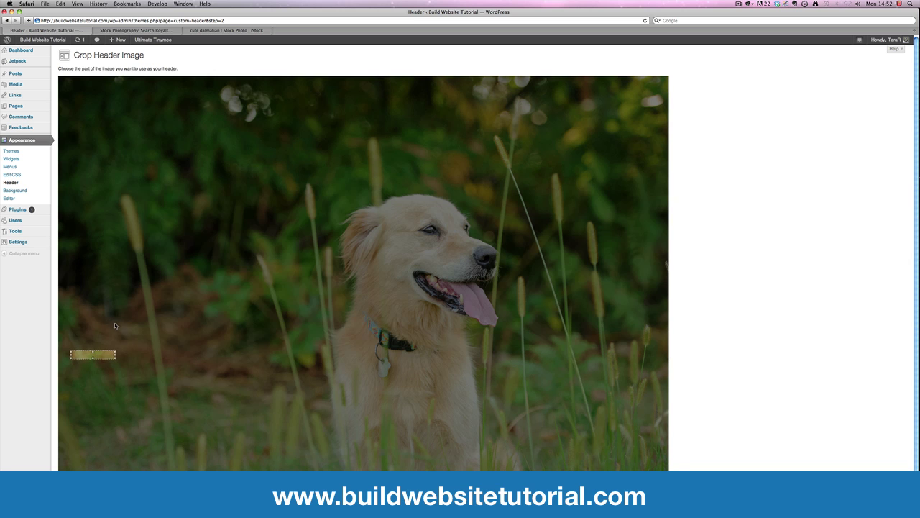
- Crop the header image to a wide area spanning the dog's head and collar, publish it, and save the header settings
drag(59, 175, 620, 370)
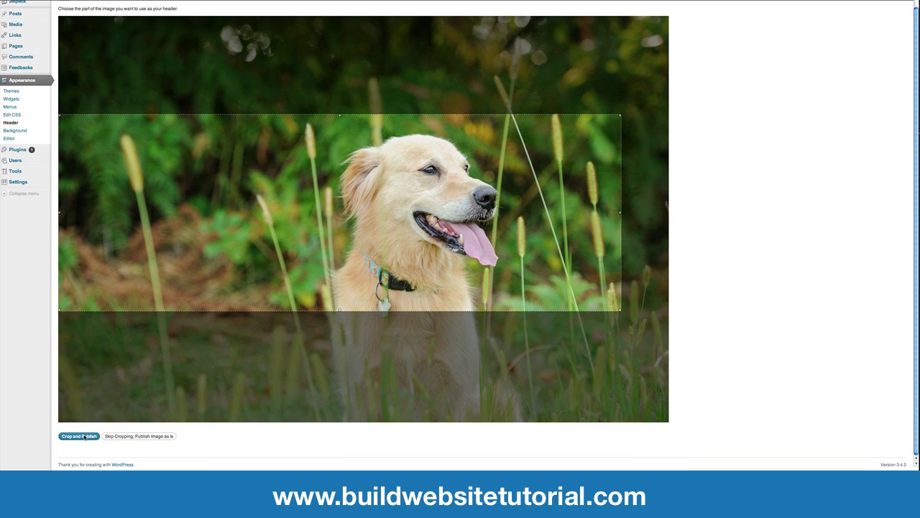
click(79, 435)
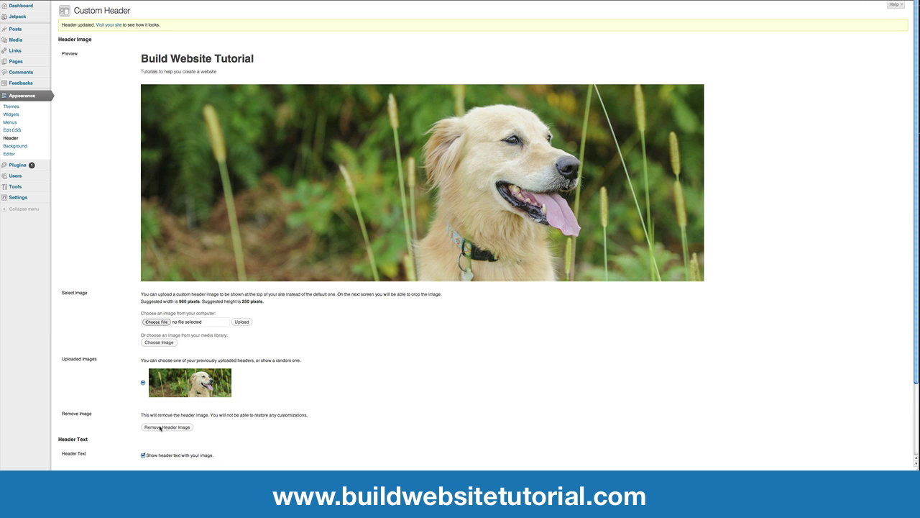
scroll(301, 369, down, 3)
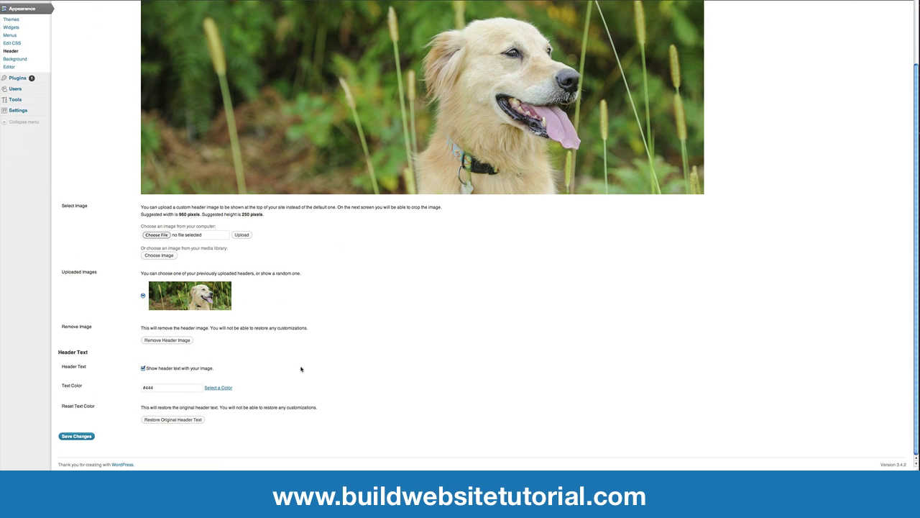
click(76, 436)
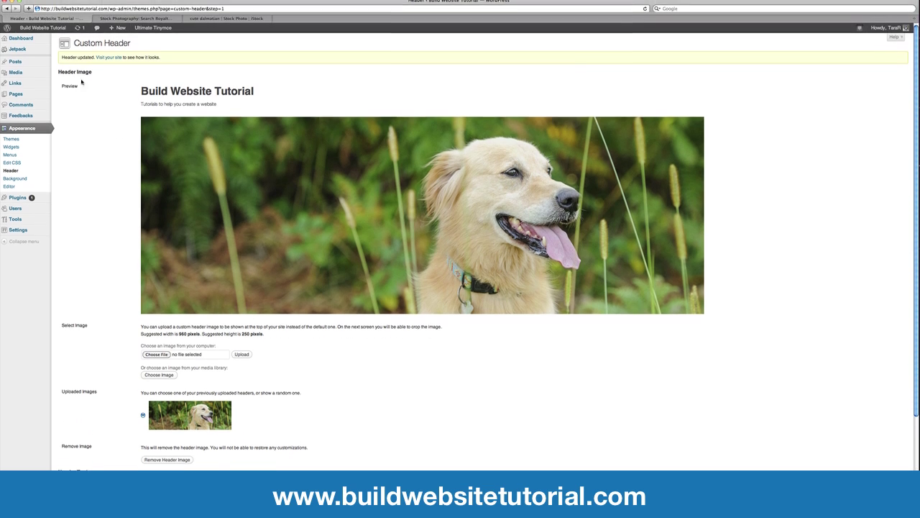
- Check the new header on the live site's home page and return to the Custom Header page, resending the form
mouse_move(43, 43)
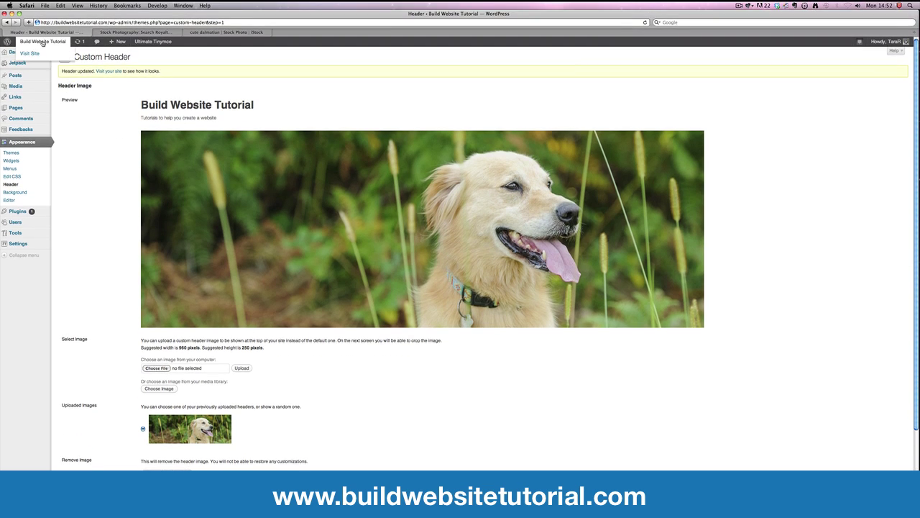
click(43, 42)
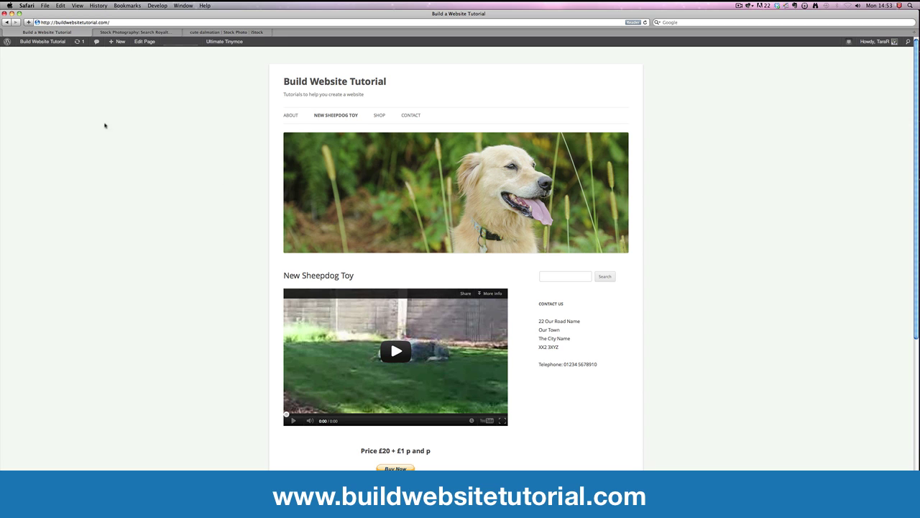
click(7, 23)
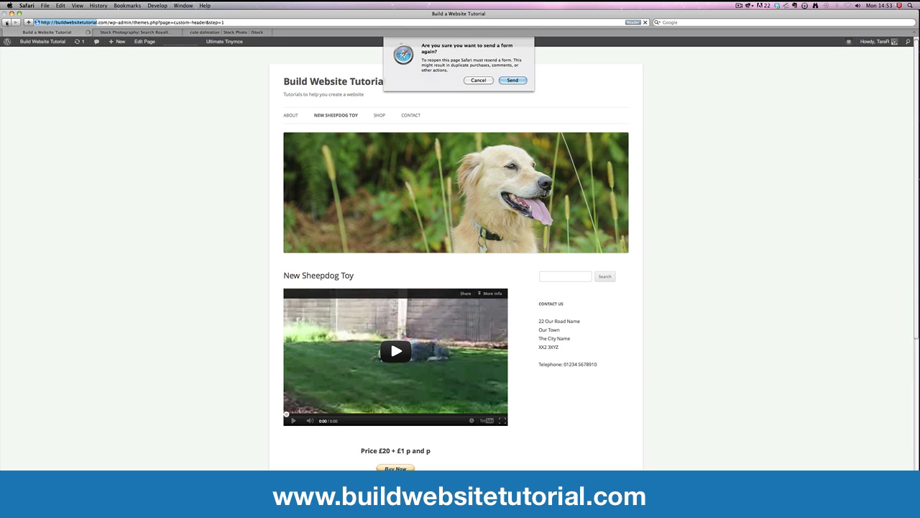
click(515, 80)
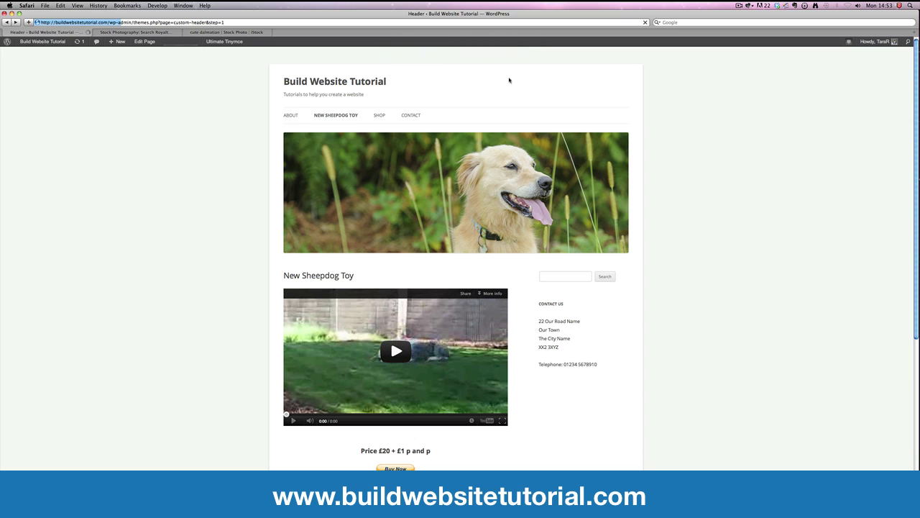